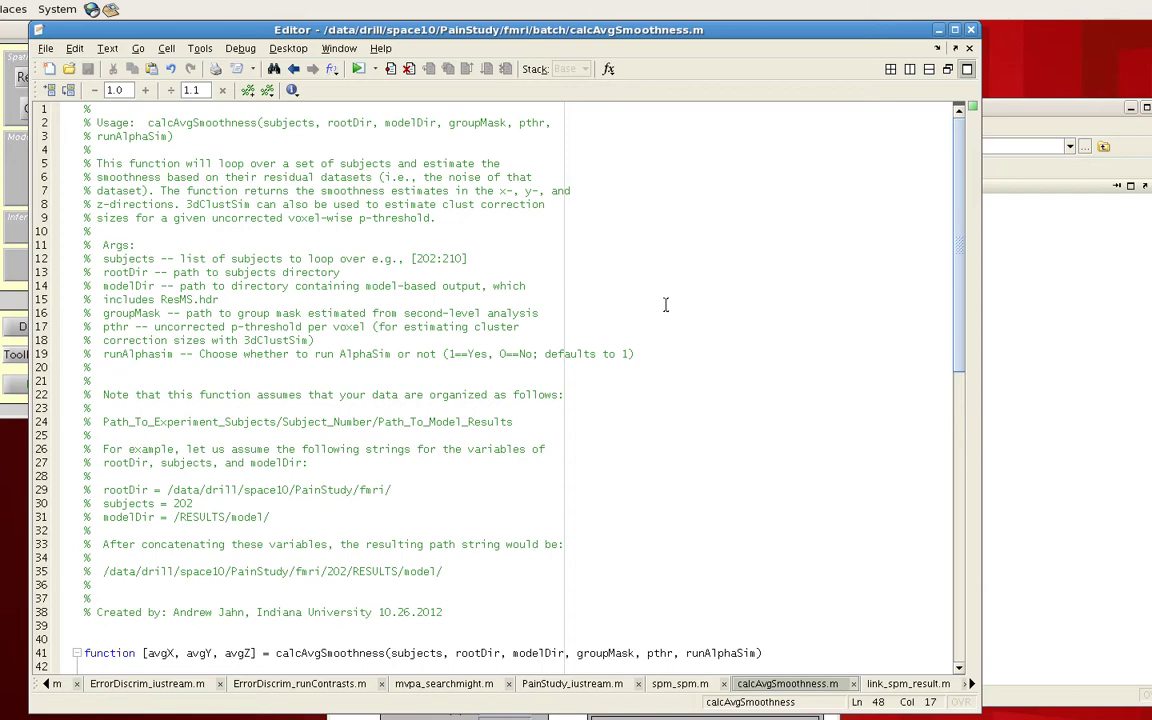
# Review the calcAvgSmoothness script, display the rootDir variable in the command window, and list the current folder's contents
pyautogui.scroll(-6, 665, 304)
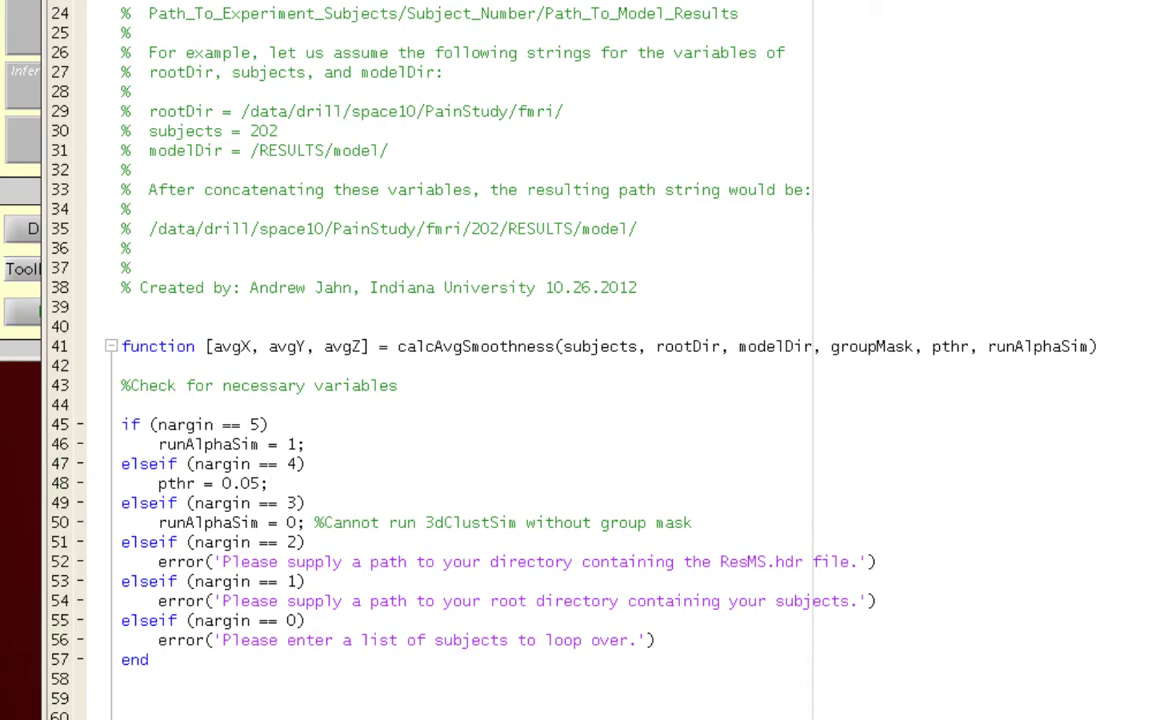
pyautogui.hotkey('alt', 'Tab')
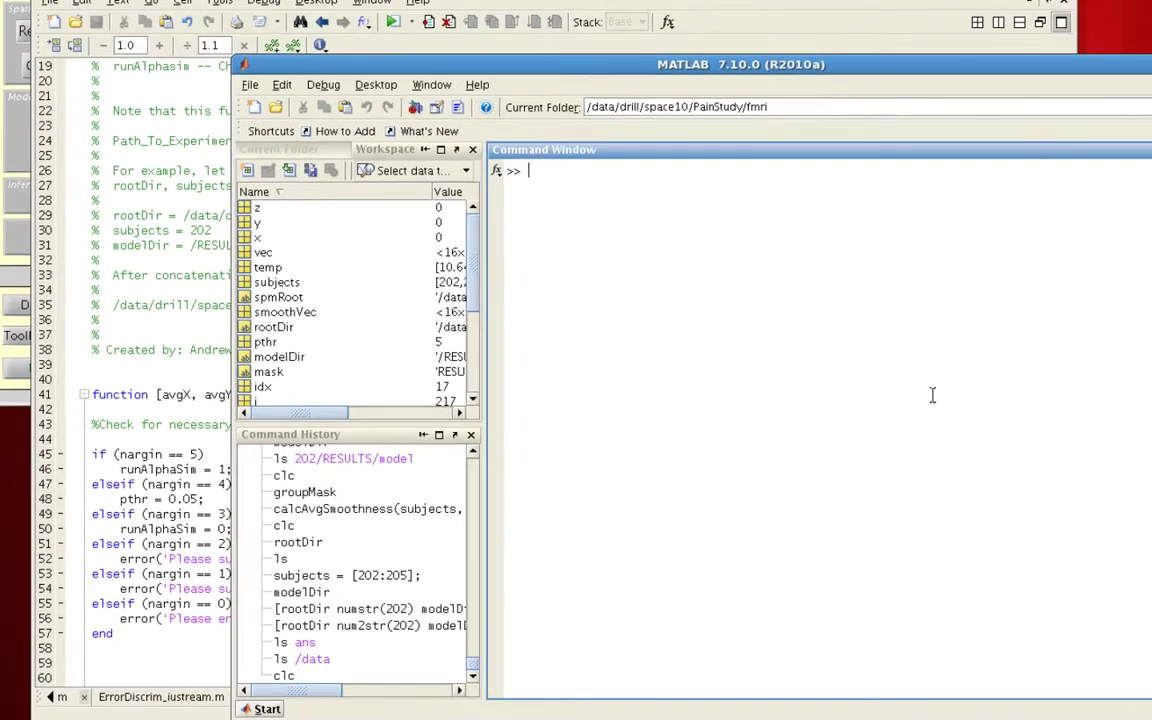
pyautogui.write('rootDir')
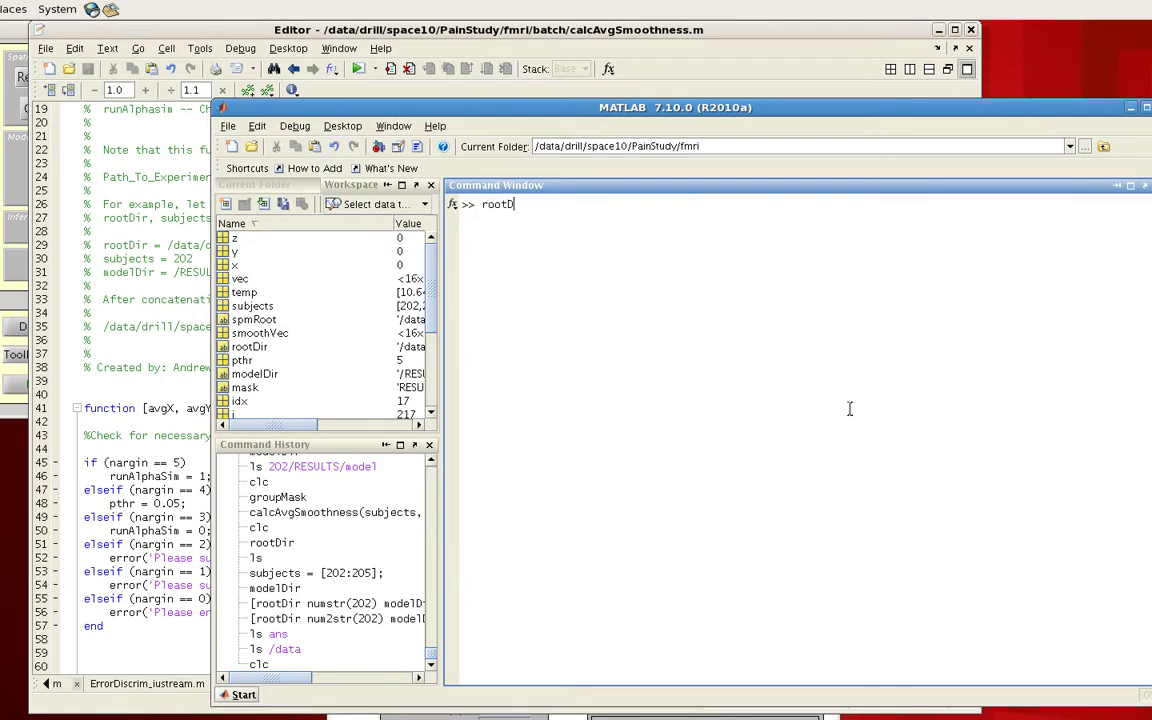
pyautogui.press('Return')
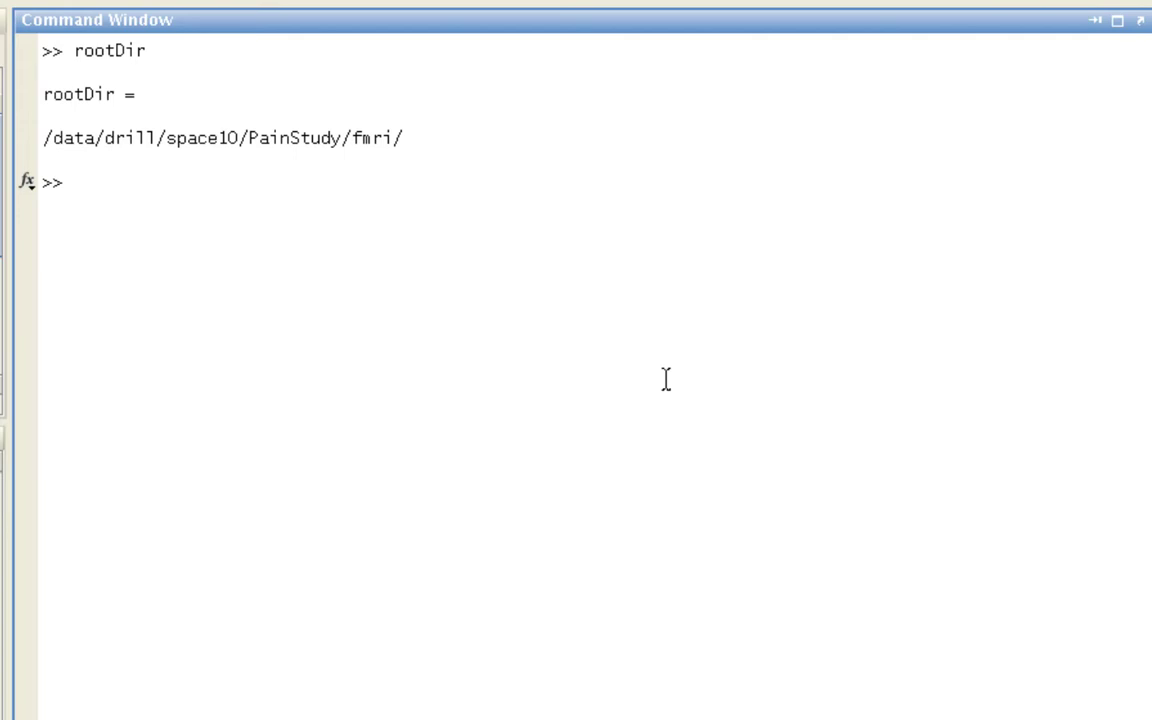
pyautogui.write('ls')
pyautogui.press('Return')
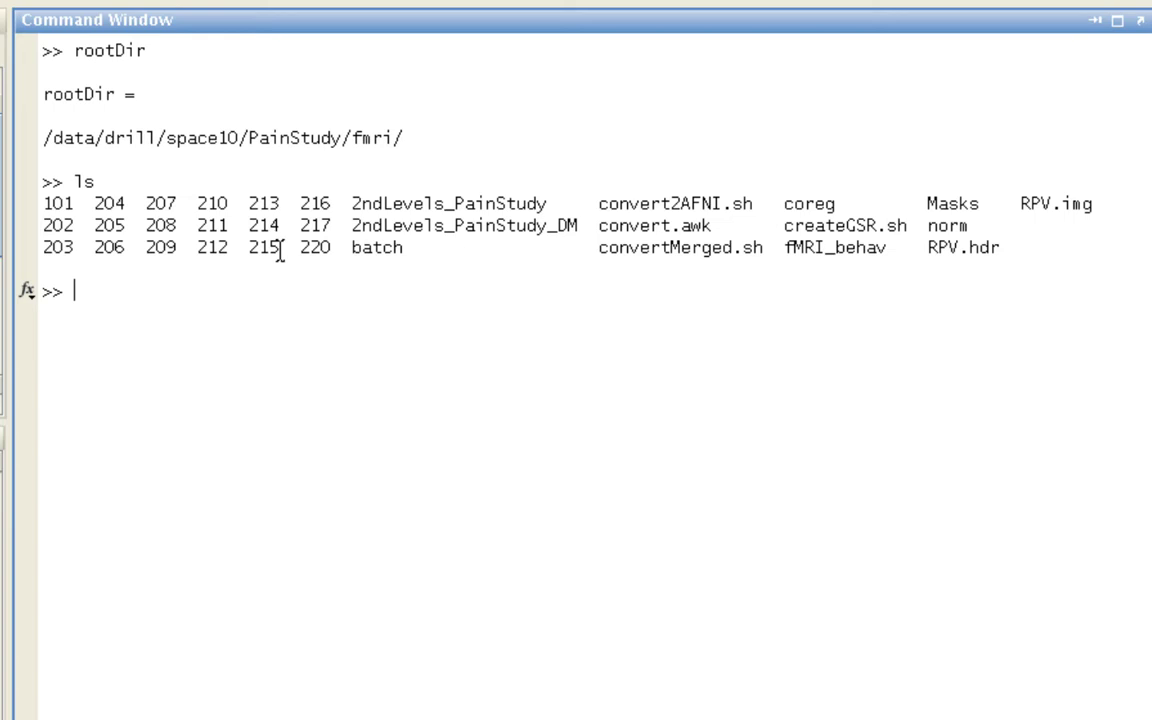
# Define the subjects variable as [202:205] with its output suppressed
pyautogui.write('subjects ')
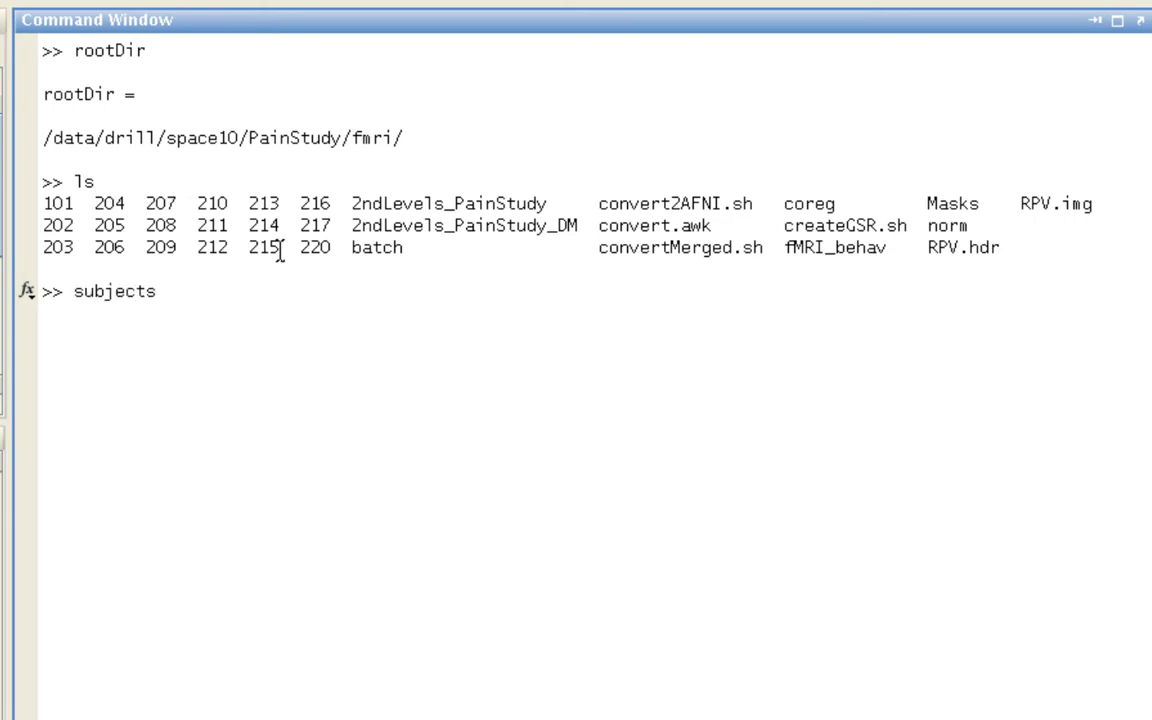
pyautogui.write('= [202:205];')
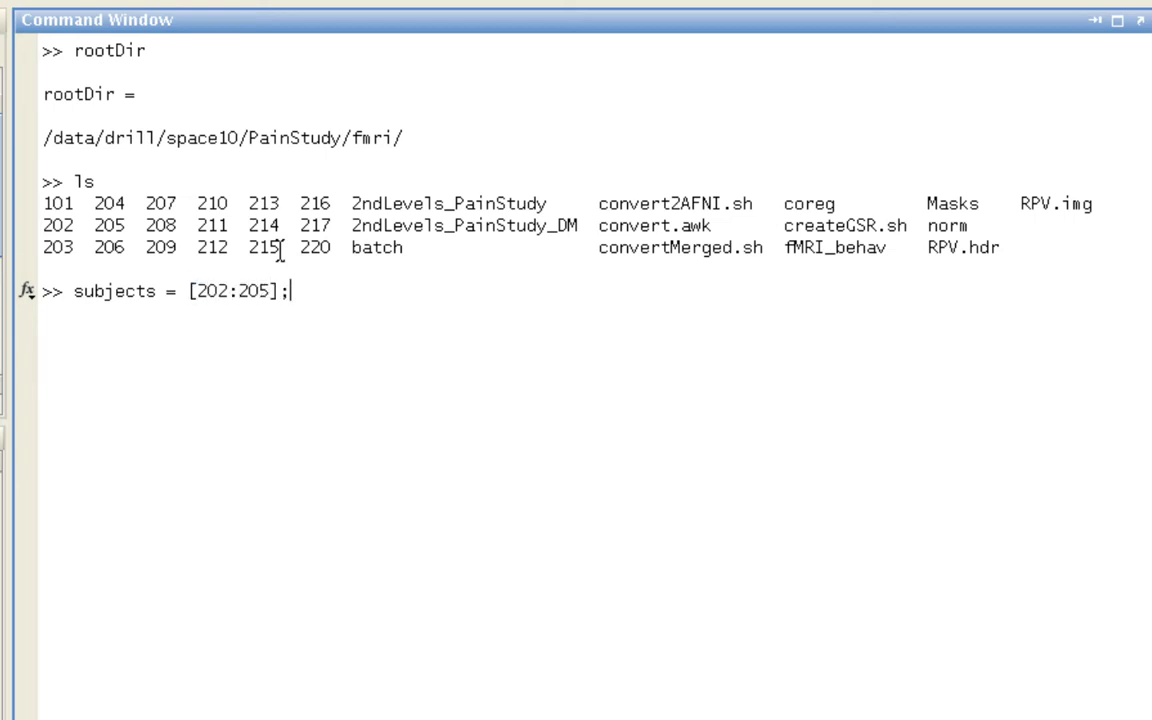
pyautogui.press('Return')
# Display the modelDir variable and evaluate the concatenated path [rootDir num2str(202) modelDir]
pyautogui.write('modelDir')
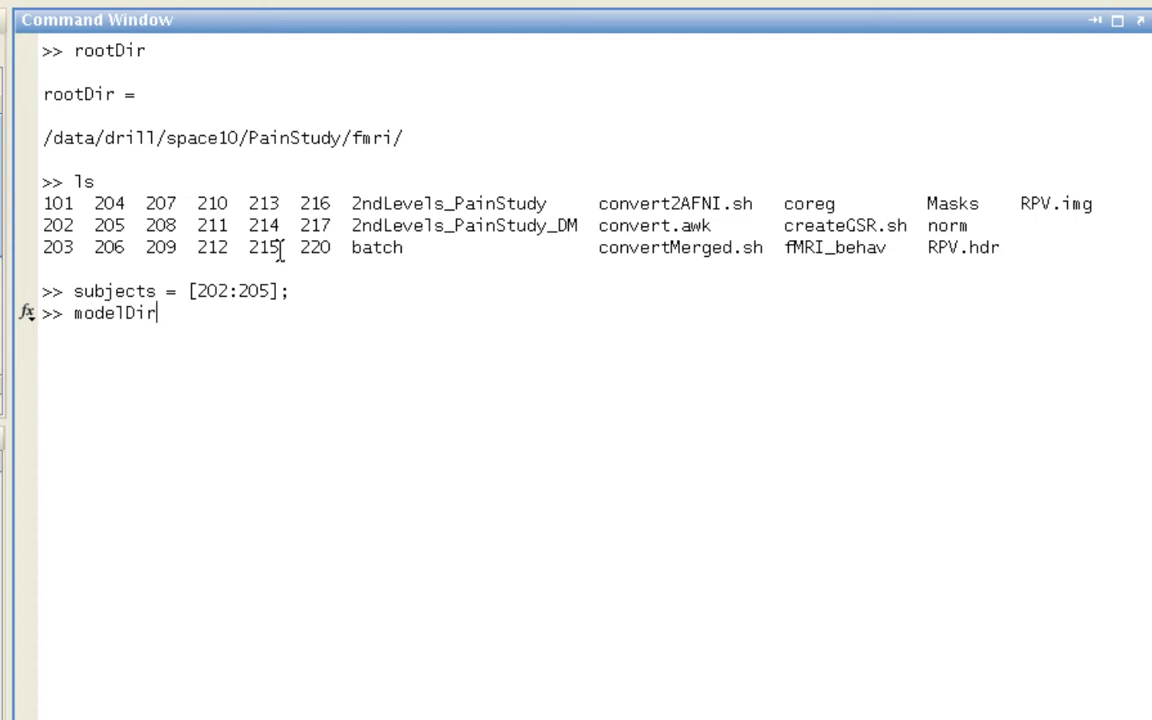
pyautogui.press('Return')
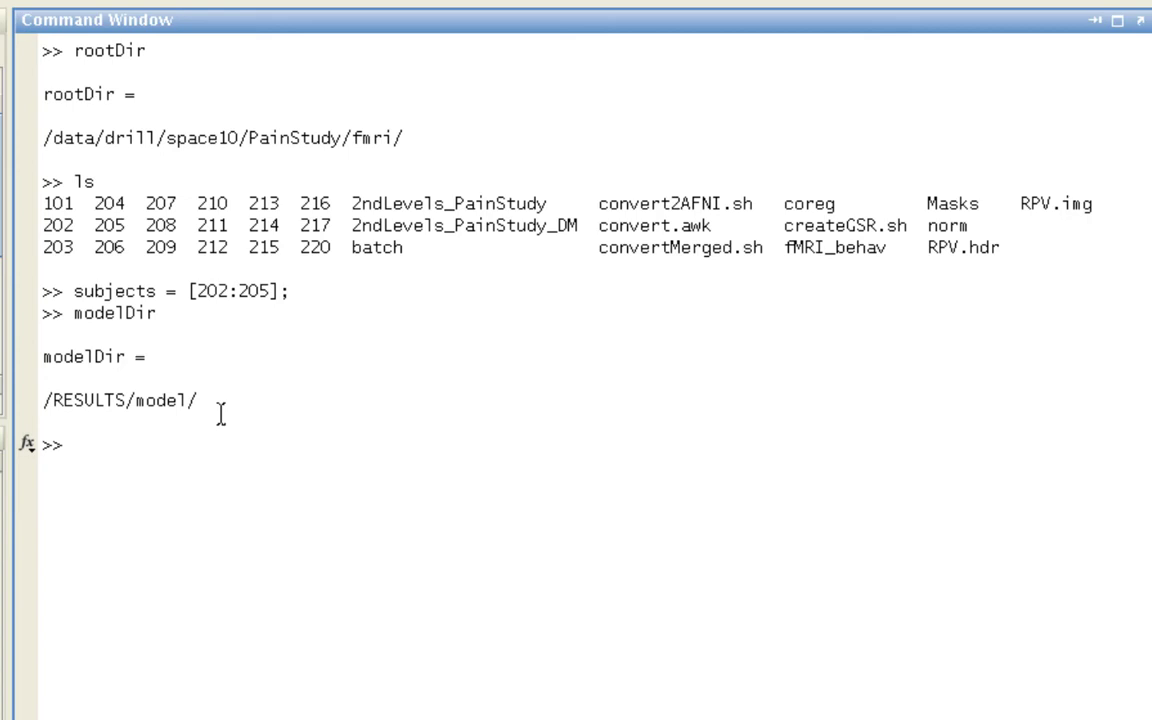
pyautogui.write('[rootDir num2s')
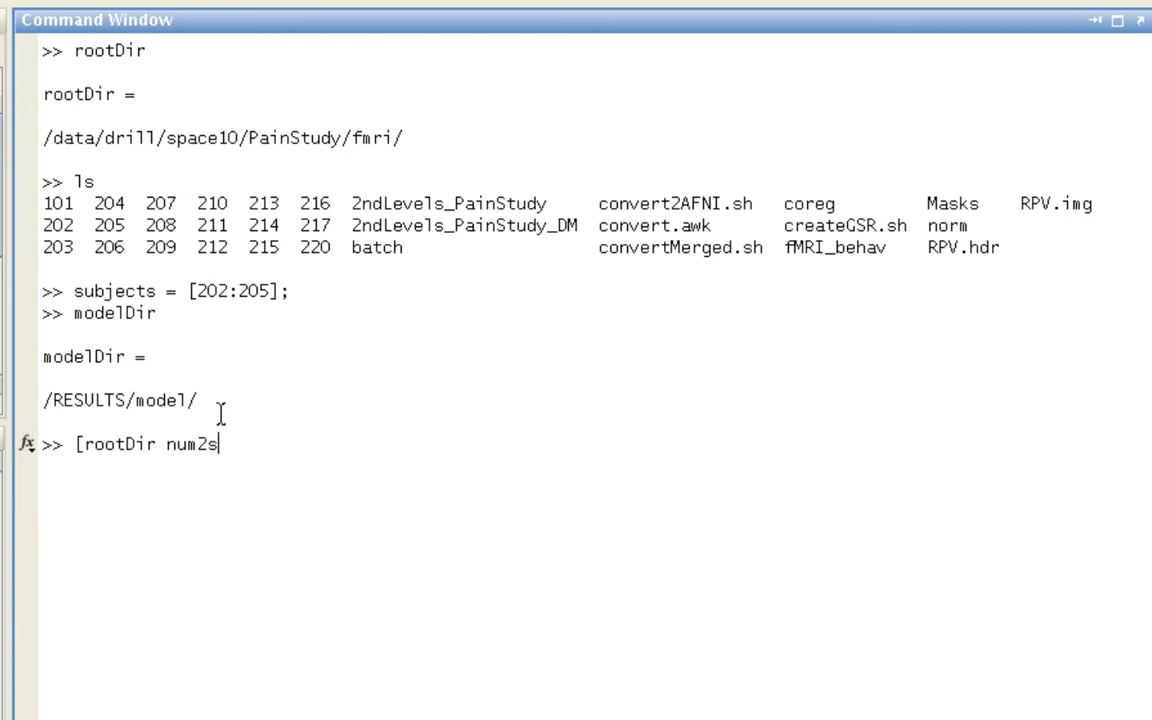
pyautogui.write('tr(202) modelDir]')
pyautogui.press('Return')
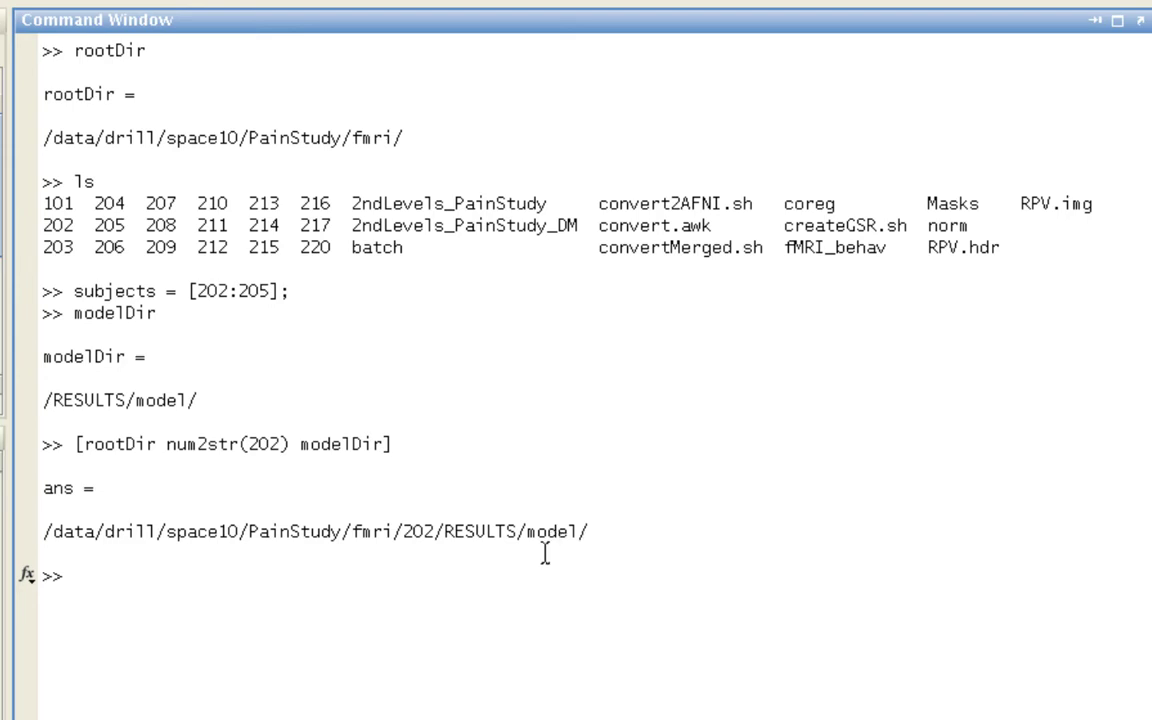
# List the files in /data/drill/space10/PainStudy/fmri/202/RESULTS/model/ with ls, and clear the command window with clc
pyautogui.write('ls /data/drill/space10/PainStudy/')
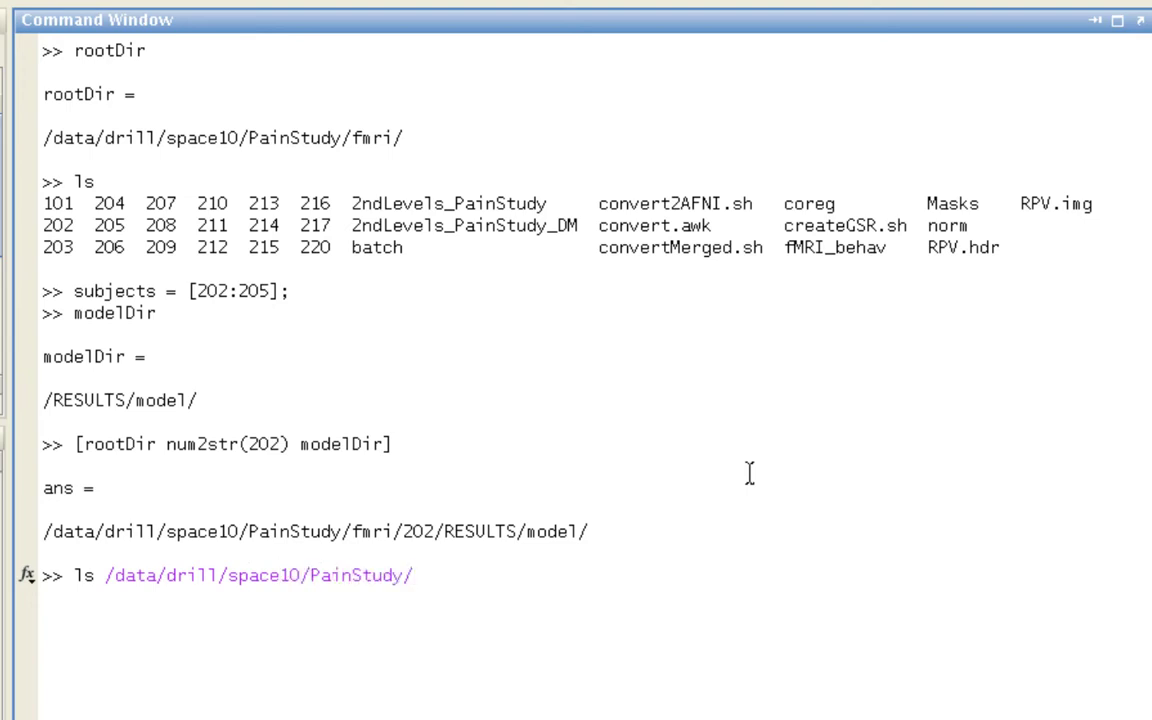
pyautogui.write('fmri/202/R')
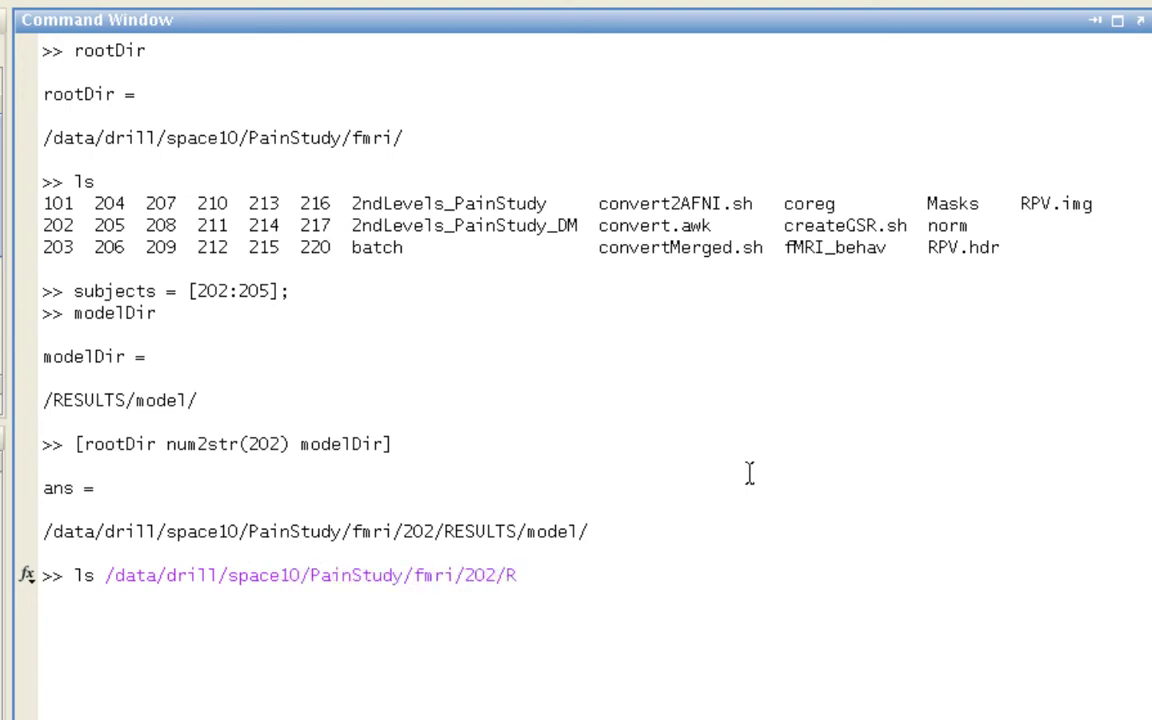
pyautogui.write('ESULTS/model/')
pyautogui.press('Return')
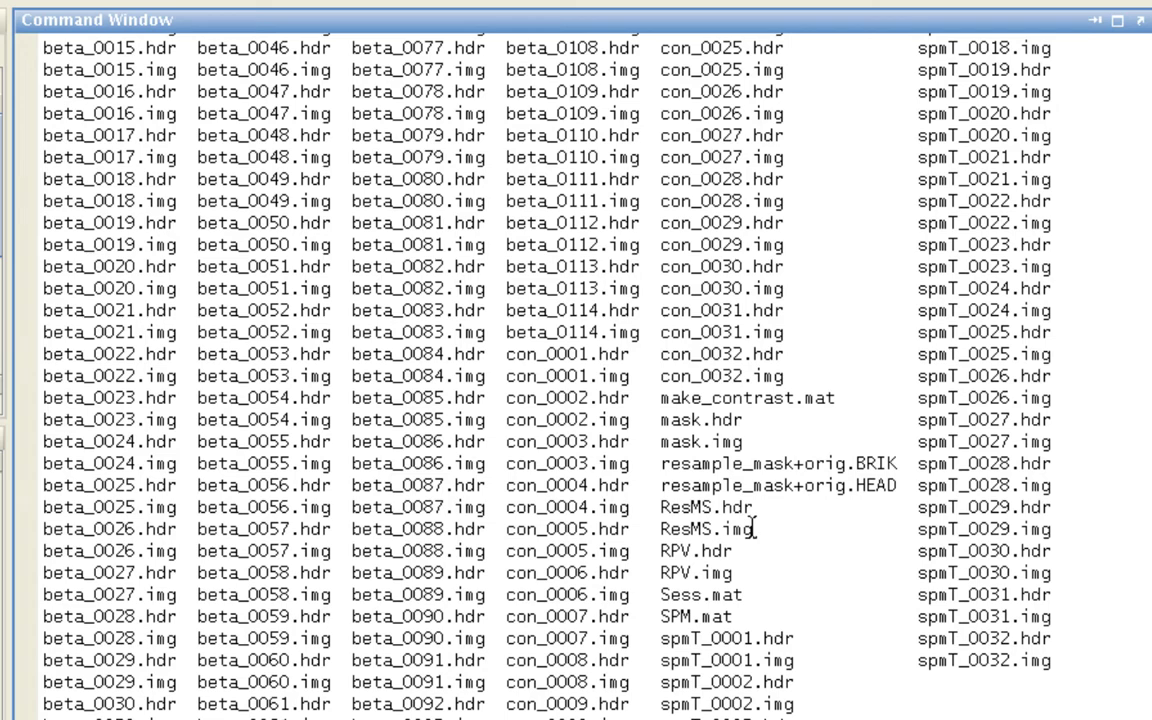
pyautogui.write('clc')
pyautogui.press('Return')
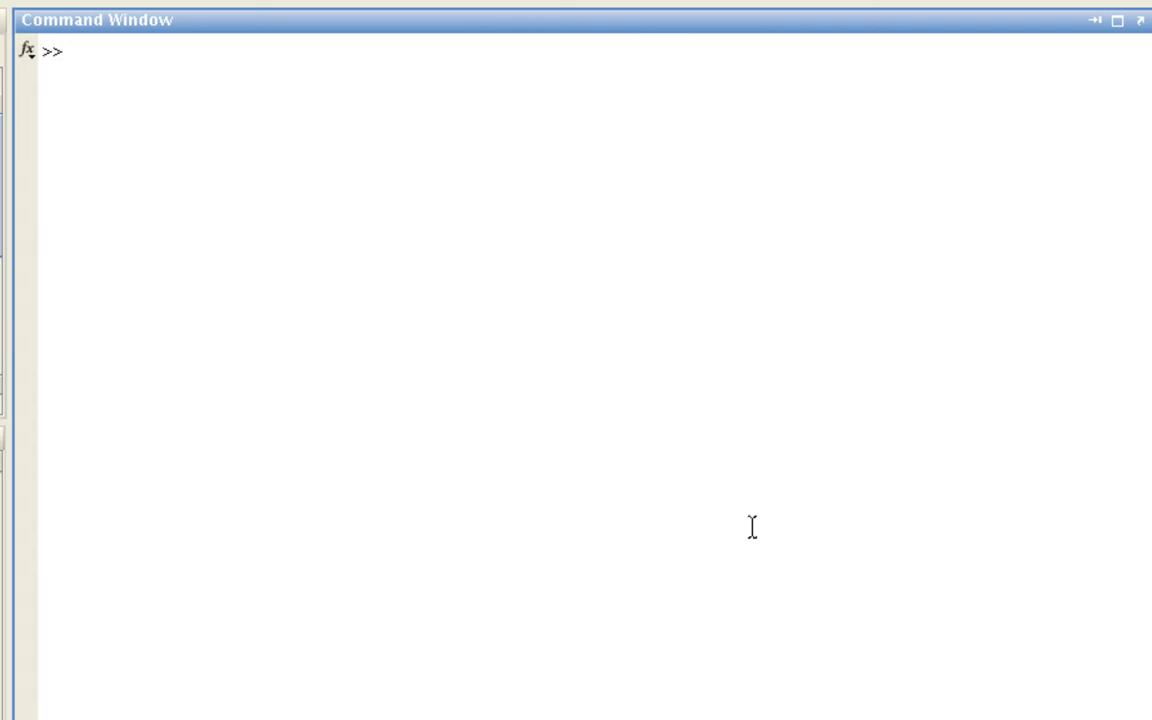
# Run [x, y, z] = calcAvgSmoothness(subjects, rootDir, modelDir, groupMask, 0.01, 0)
pyautogui.write('[x, y, z] = calcC')
pyautogui.press('BackSpace')
pyautogui.write('A')
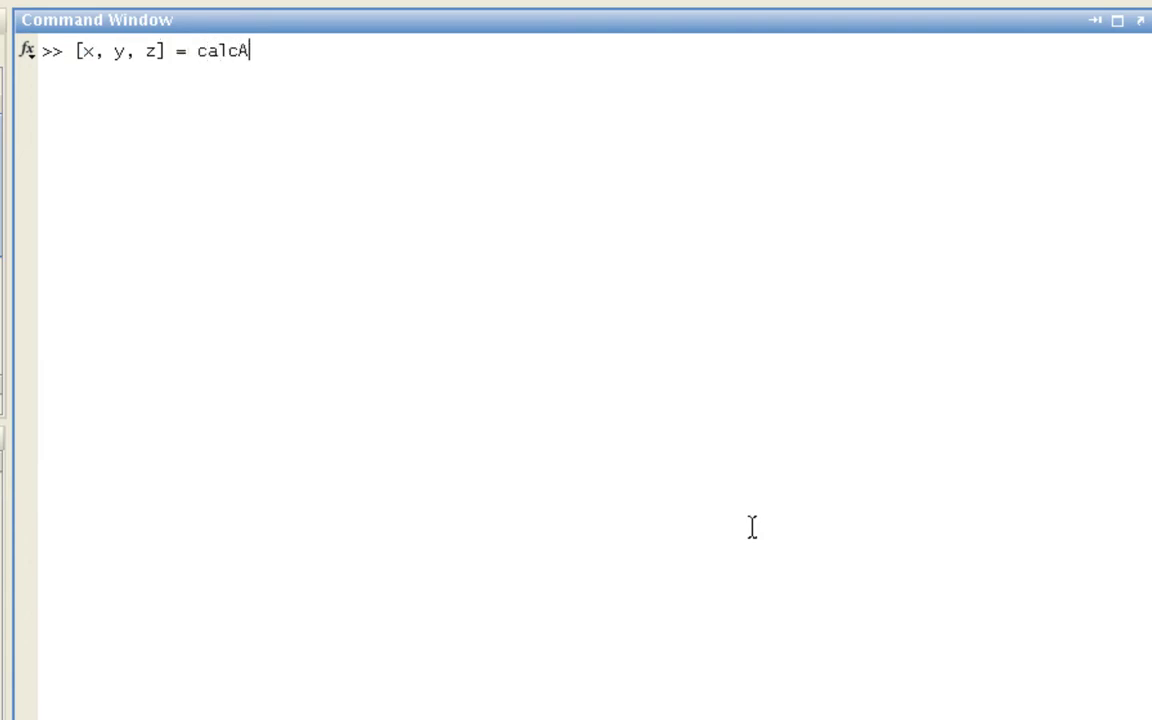
pyautogui.write('vgSmoothness(')
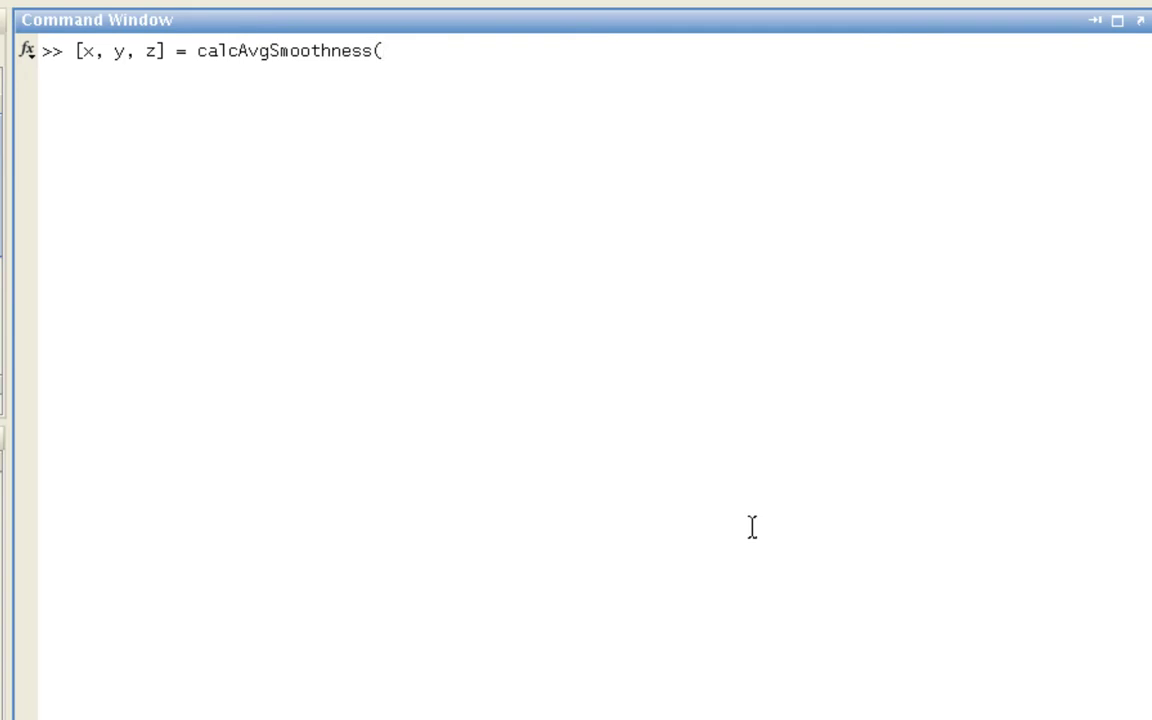
pyautogui.write('subjects')
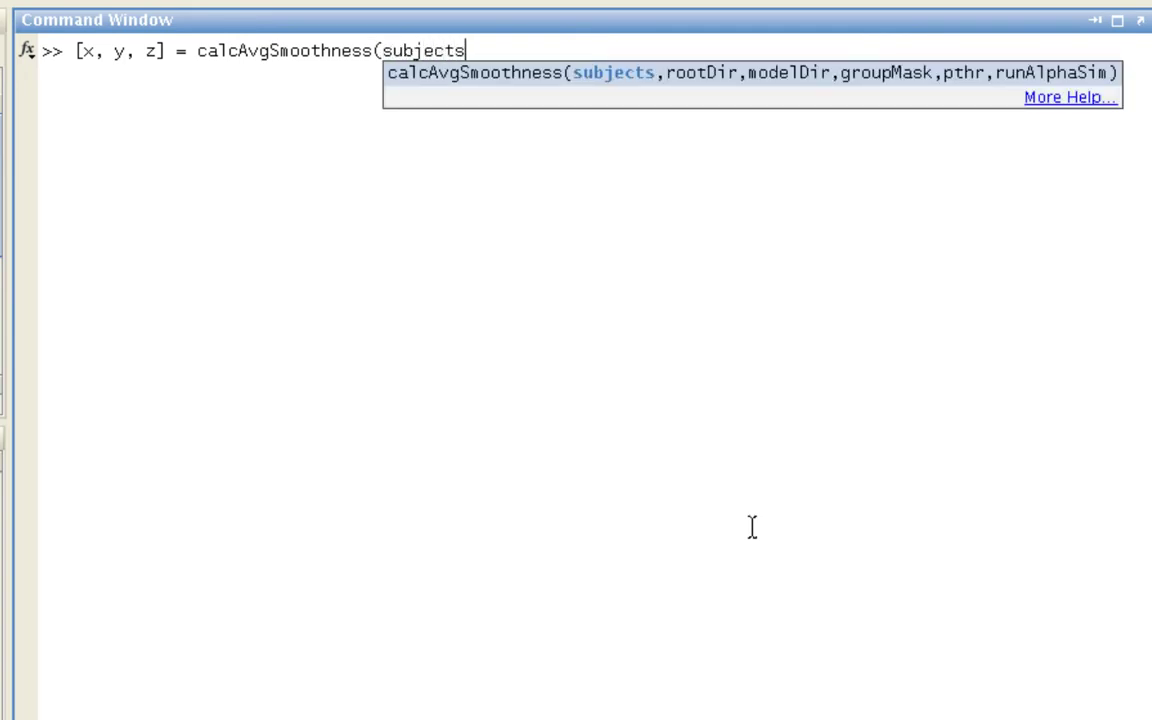
pyautogui.write(', ro')
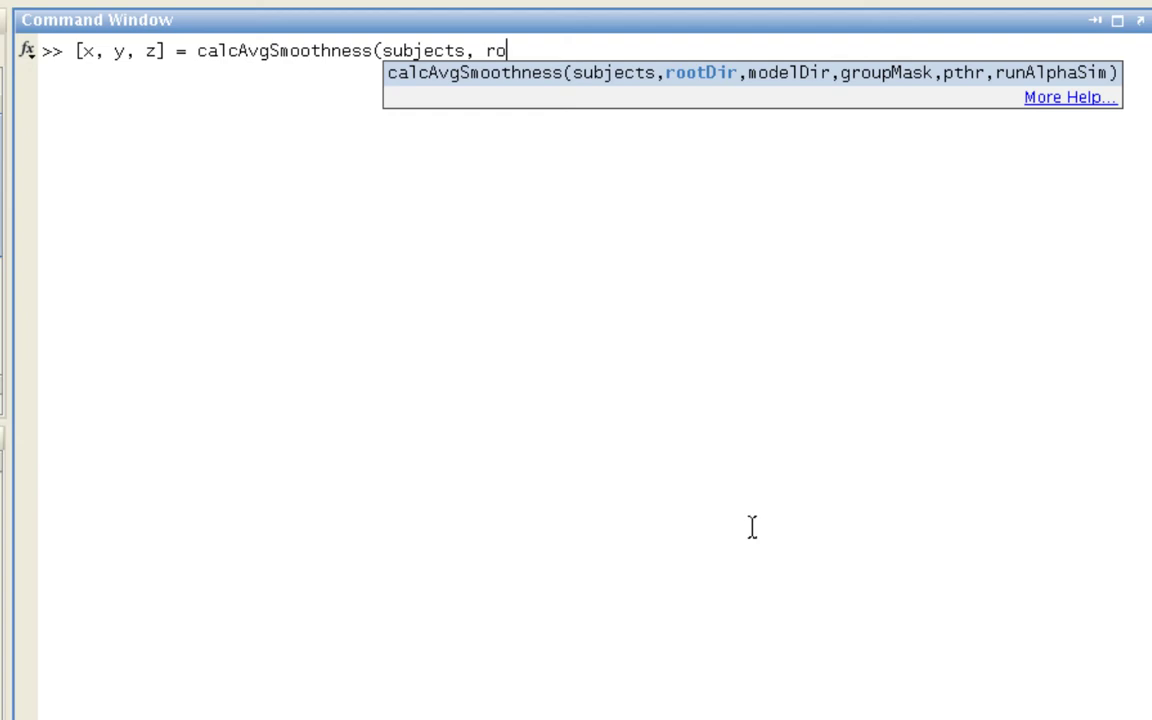
pyautogui.write('otDir, ')
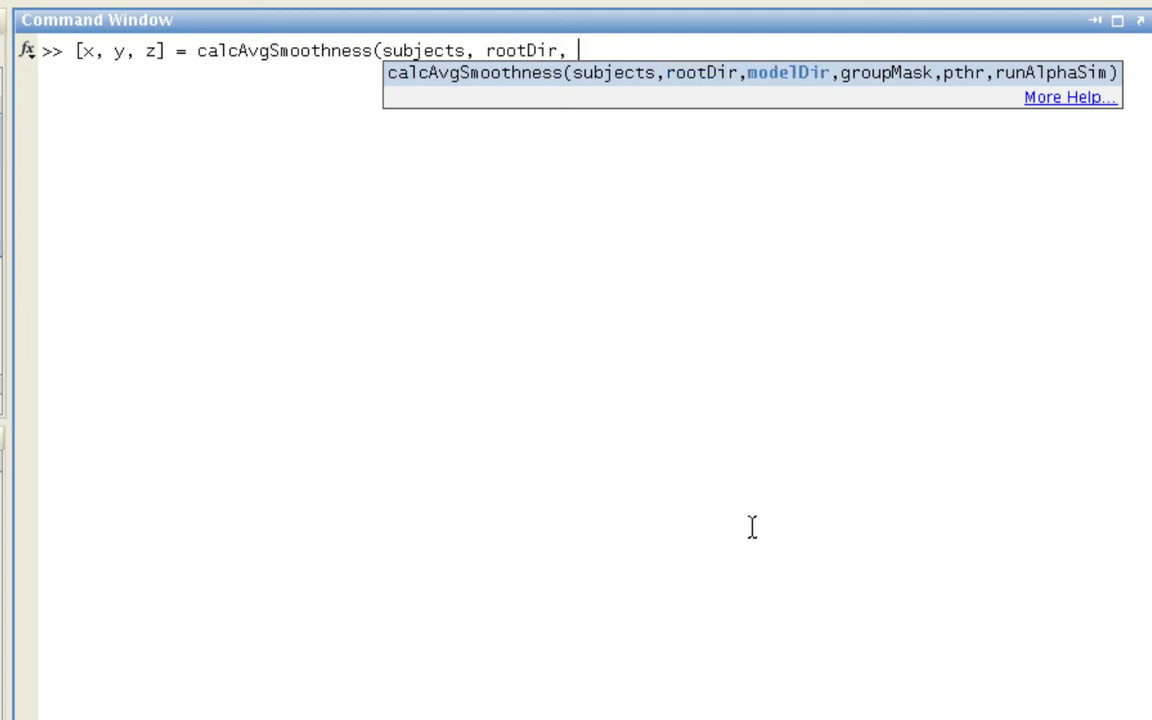
pyautogui.write('modelDir,')
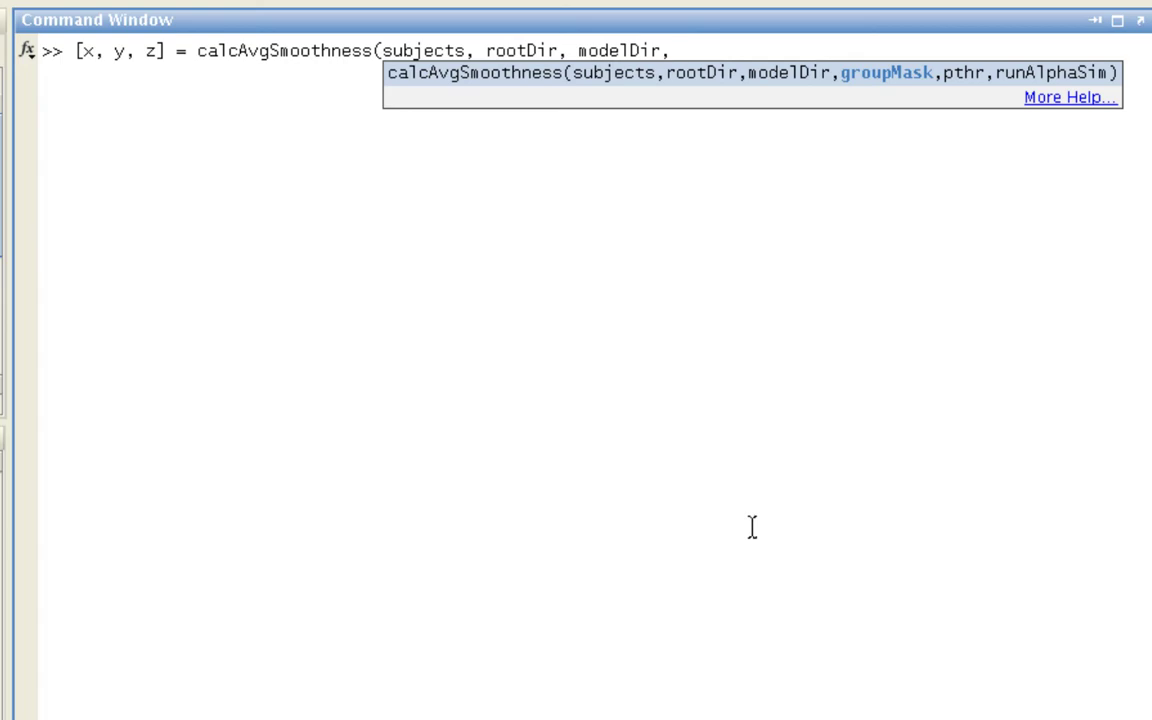
pyautogui.write('groupMask')
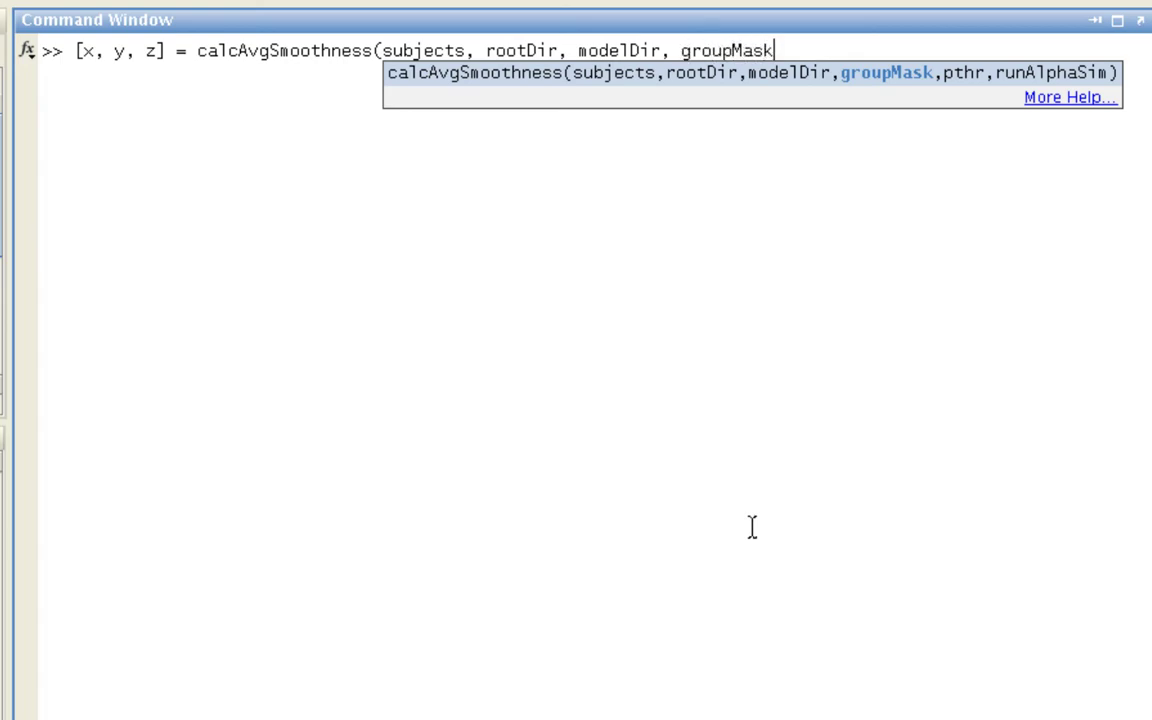
pyautogui.write(',')
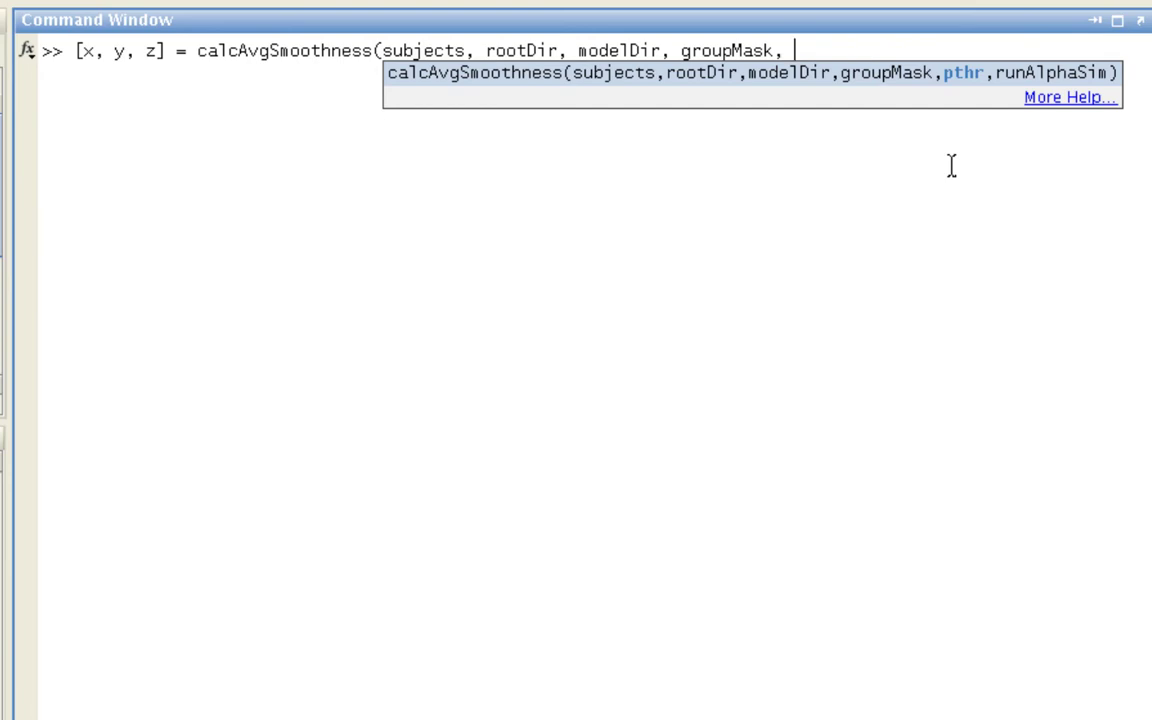
pyautogui.write('0.01')
pyautogui.write(',')
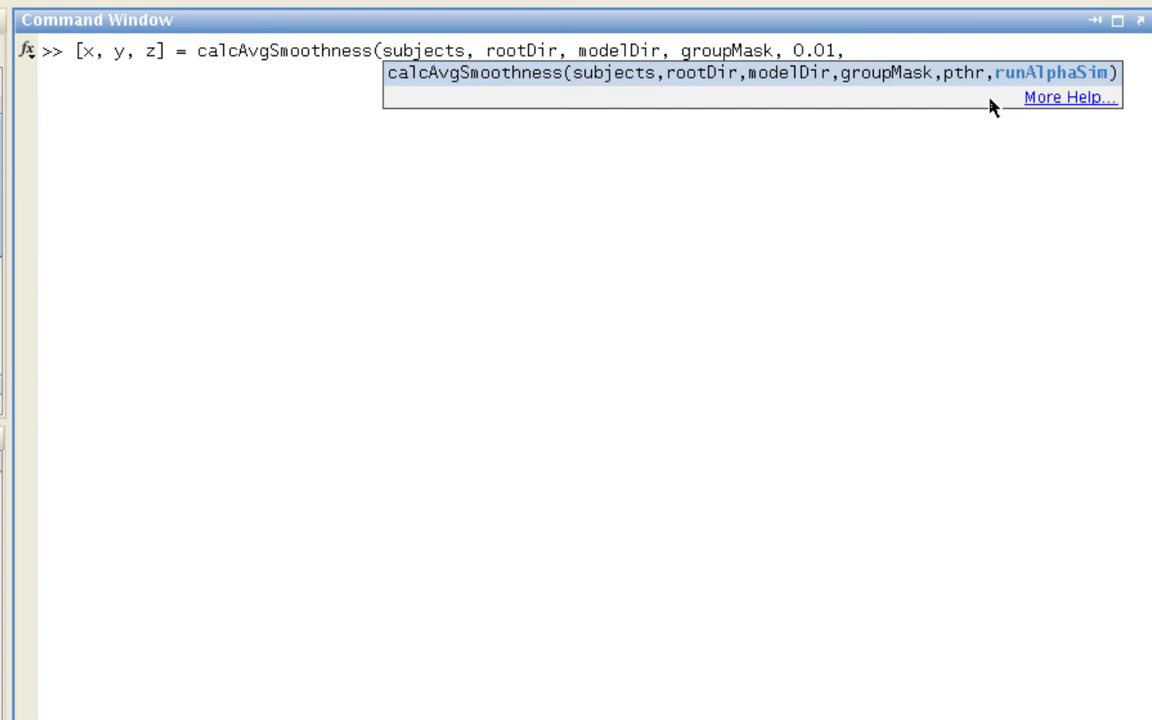
pyautogui.write('0)')
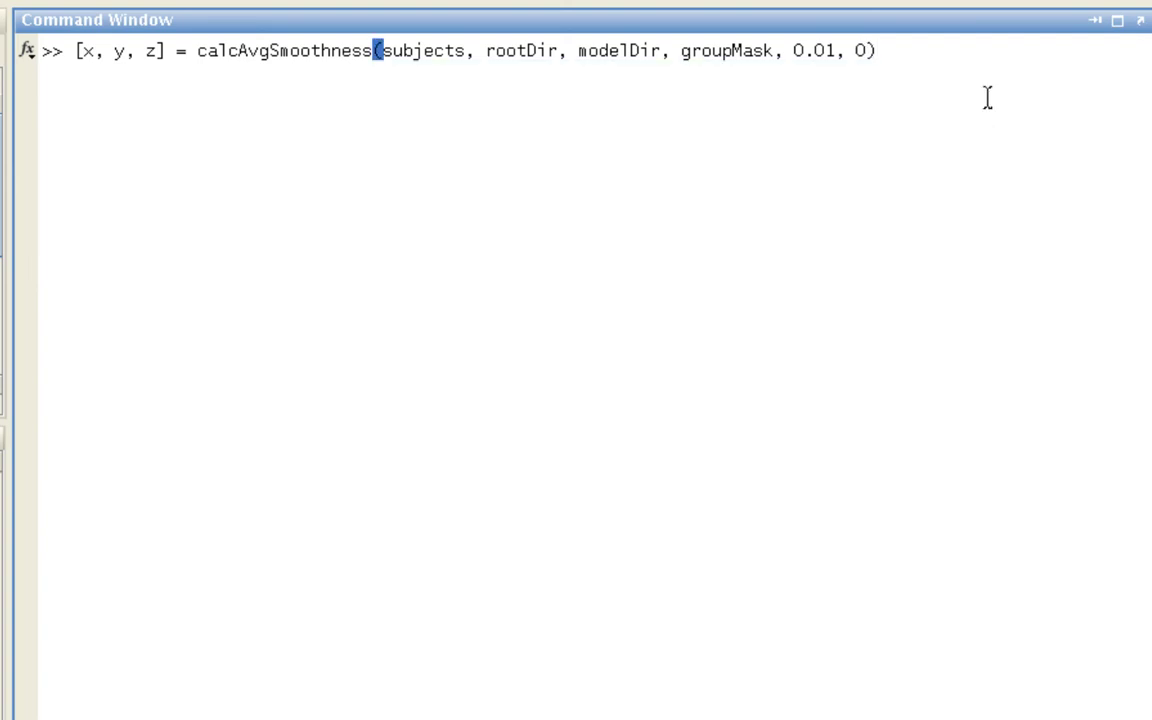
pyautogui.press('Return')
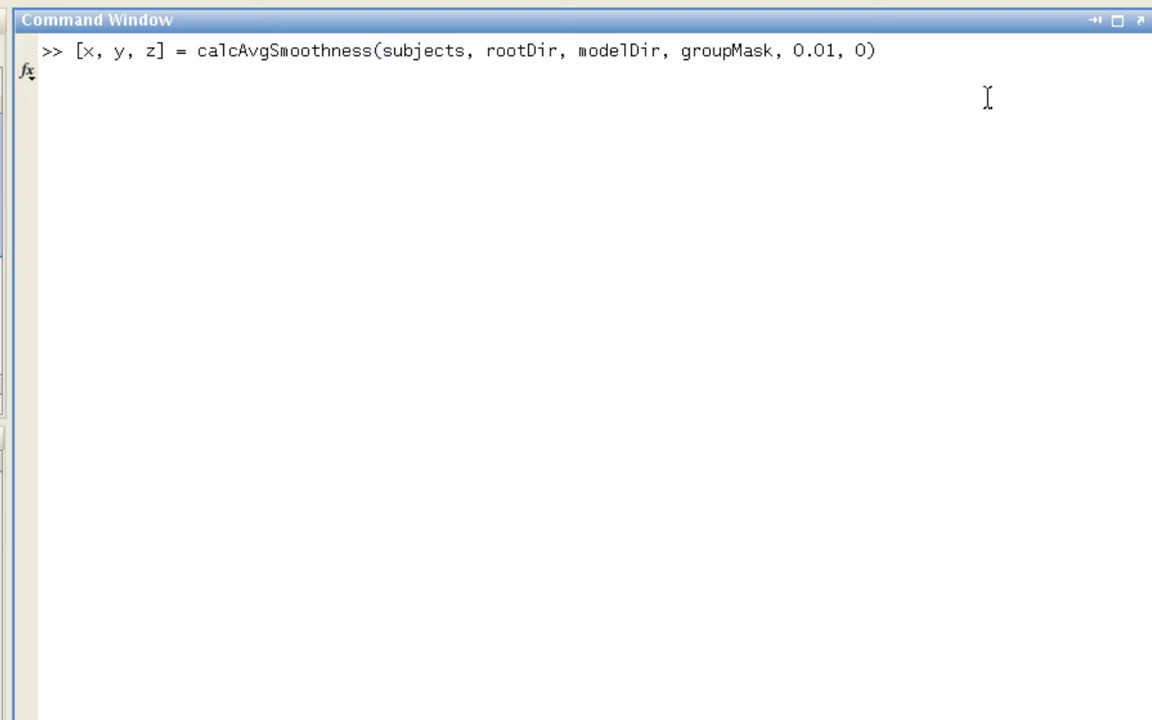